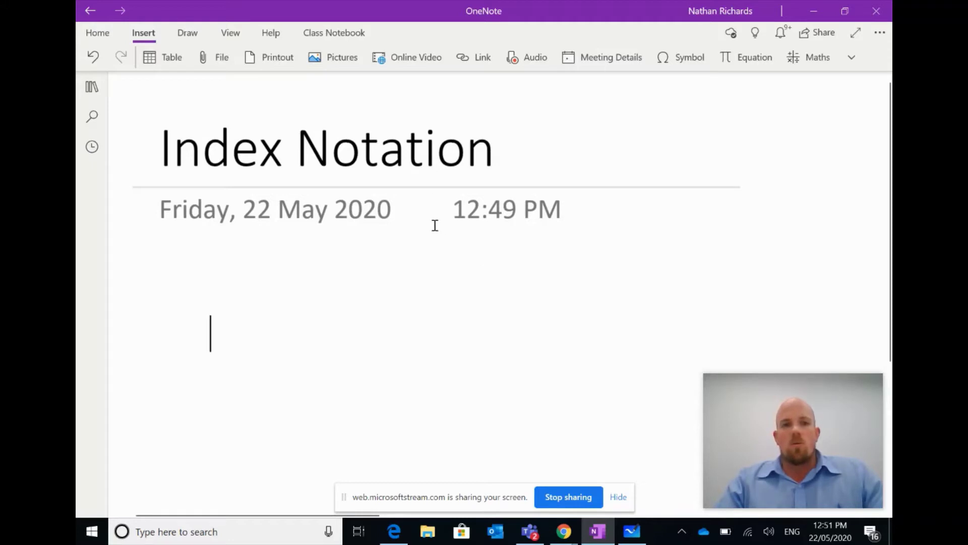
Step: Bring up the Insert ribbon options on the Index Notation page
left_click(139, 36)
left_click(140, 38)
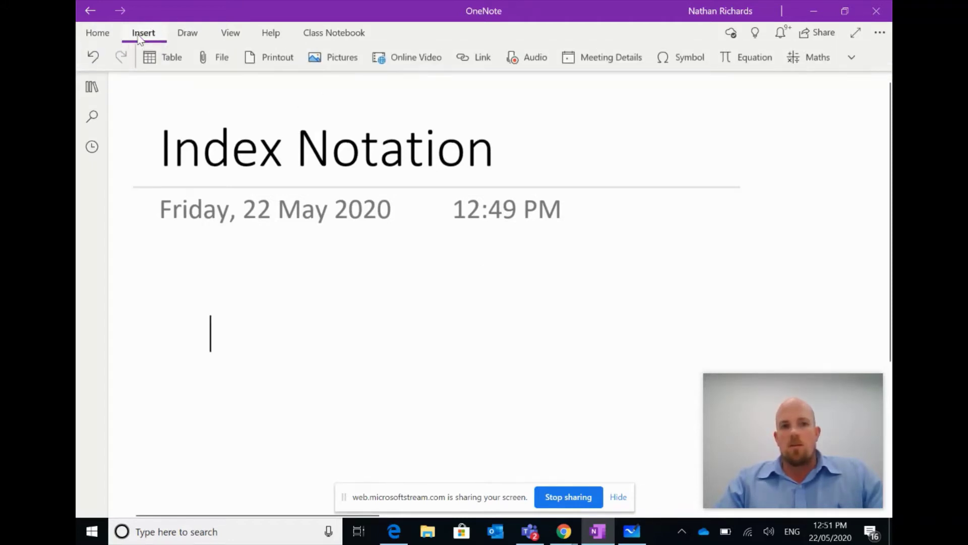
left_click(142, 37)
left_click(143, 36)
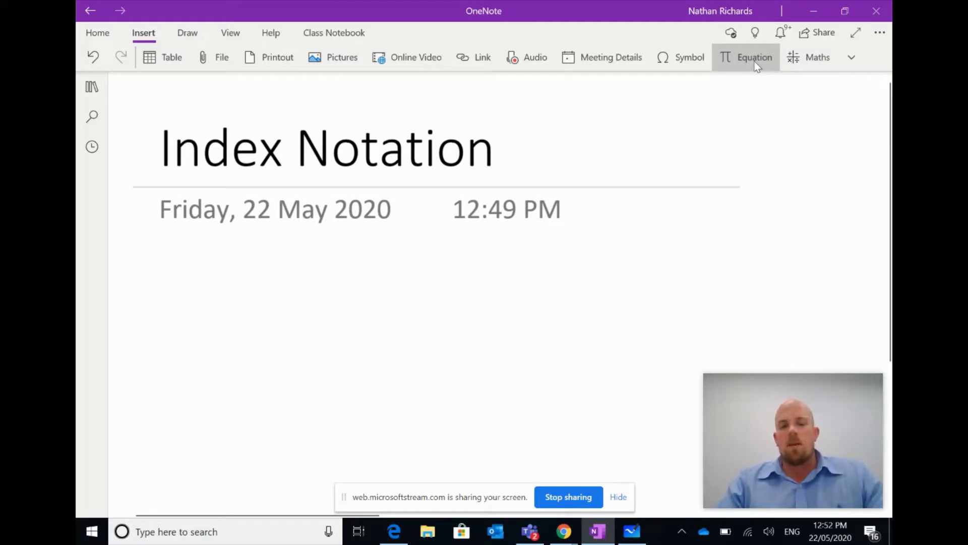
Step: Insert a blank equation, move it left, and show the Subscripts and Superscripts structures
left_click(755, 59)
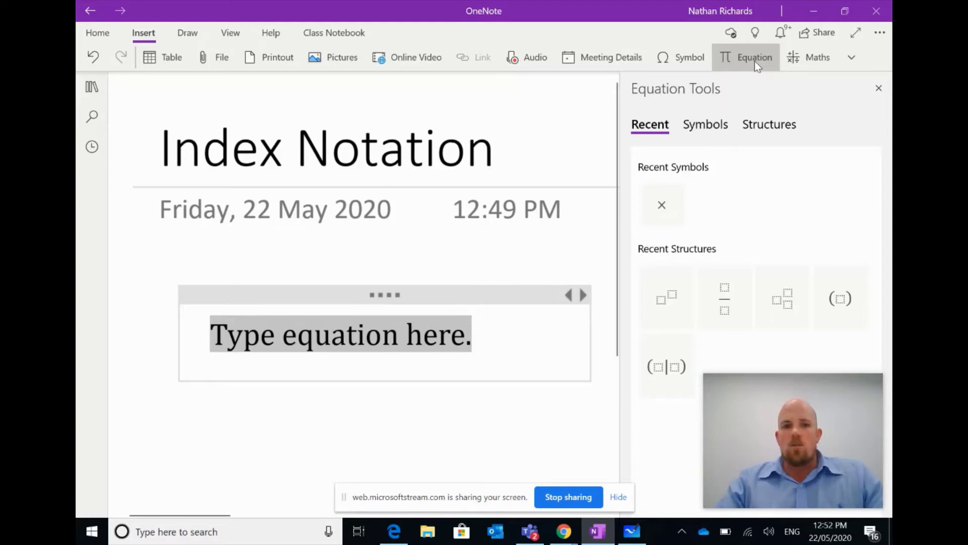
left_click_drag(389, 292, 355, 279)
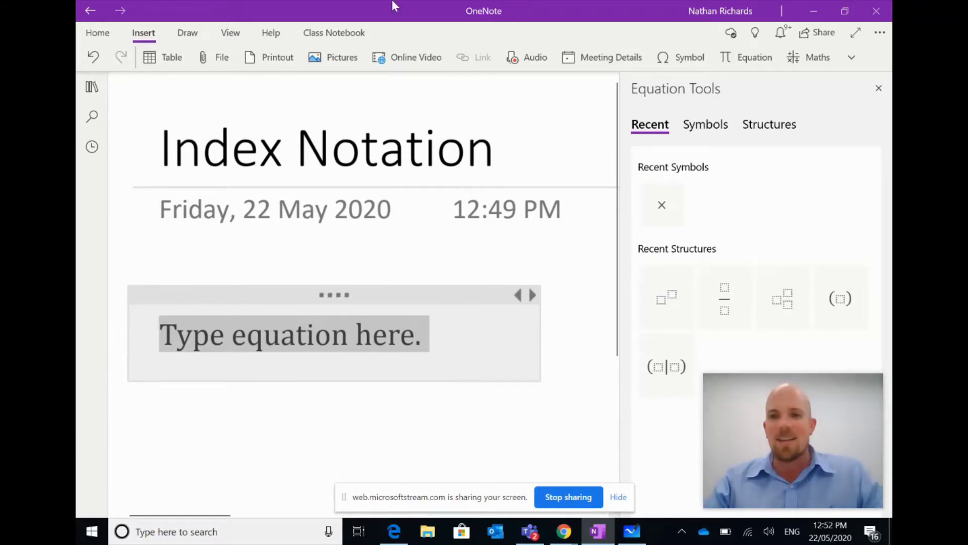
left_click(770, 129)
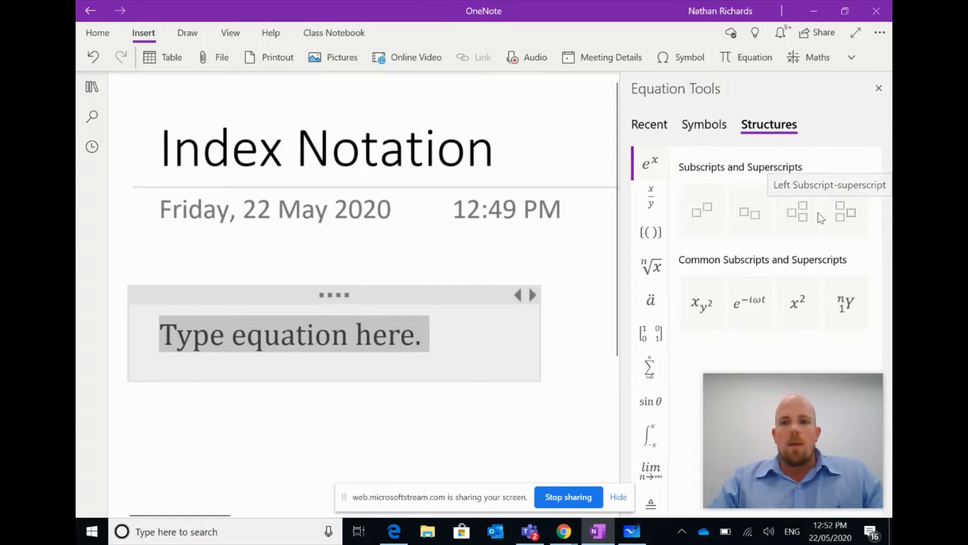
Step: Build 9⁴ with the Superscript structure, close Equation Tools, and nudge the equation right
left_click(708, 214)
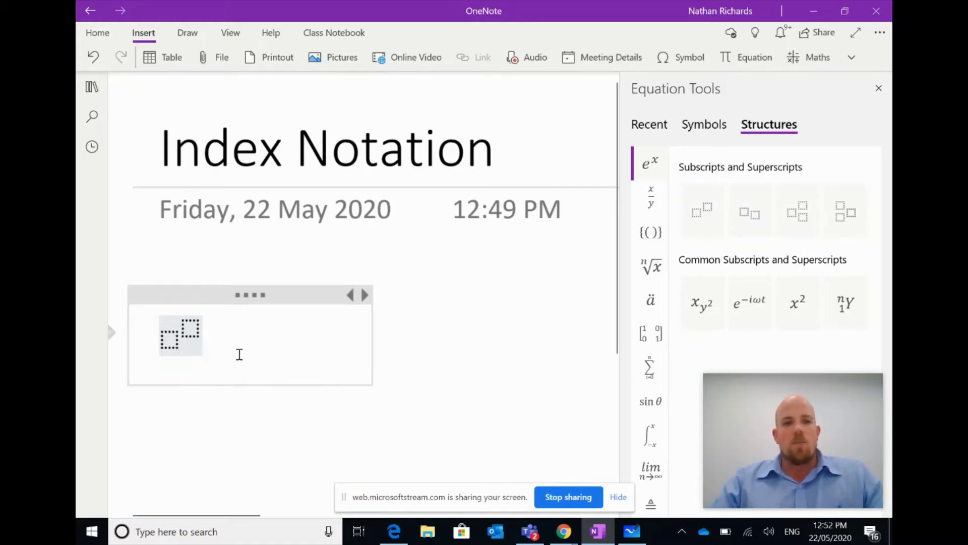
left_click(172, 340)
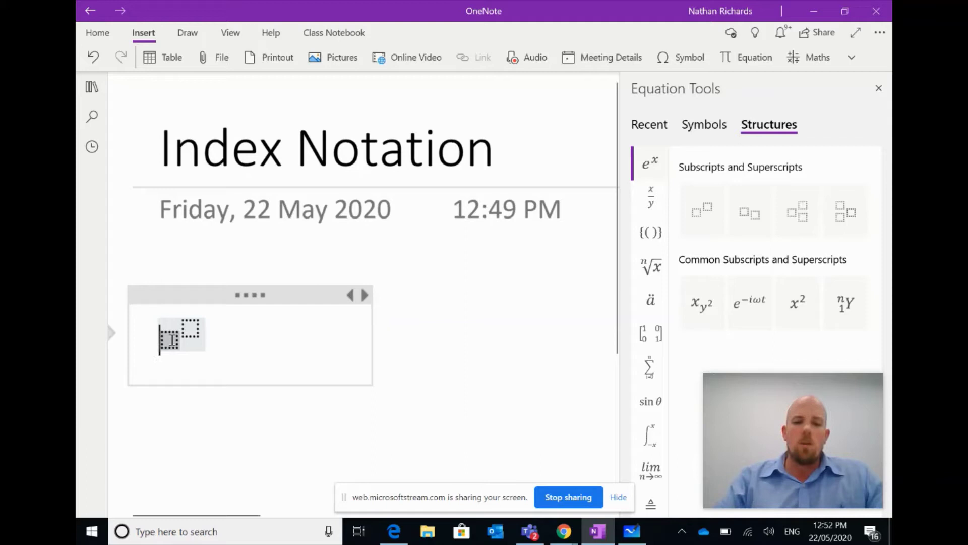
type("9")
left_click(174, 322)
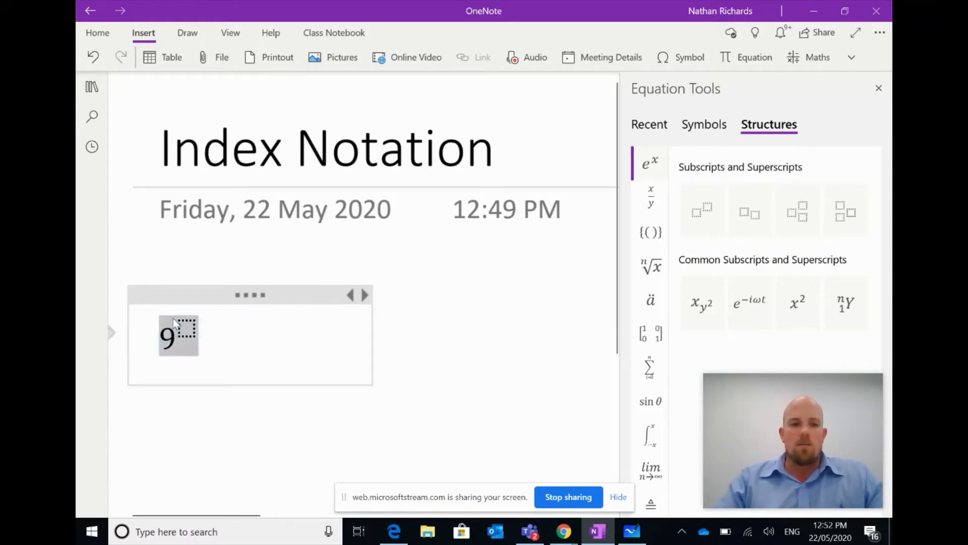
left_click(188, 327)
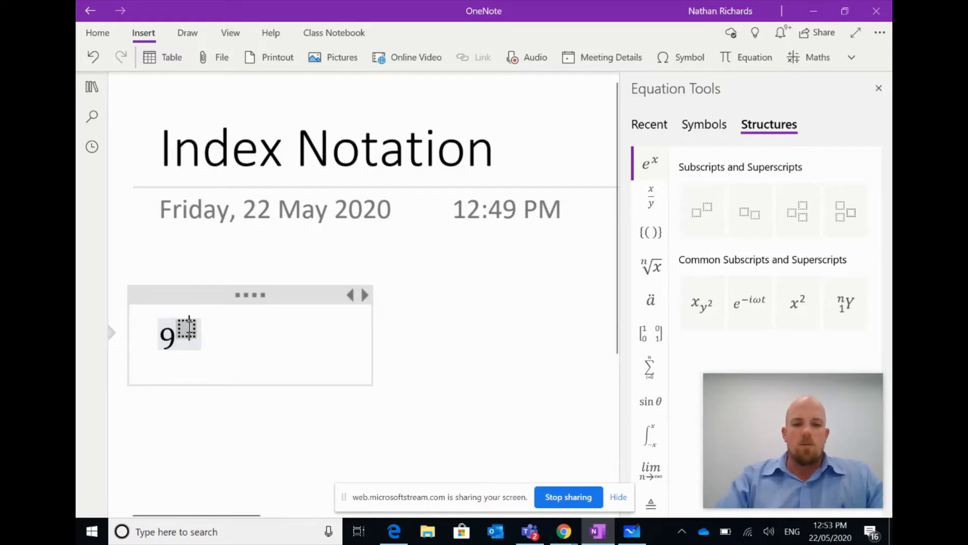
type("4")
key("Return")
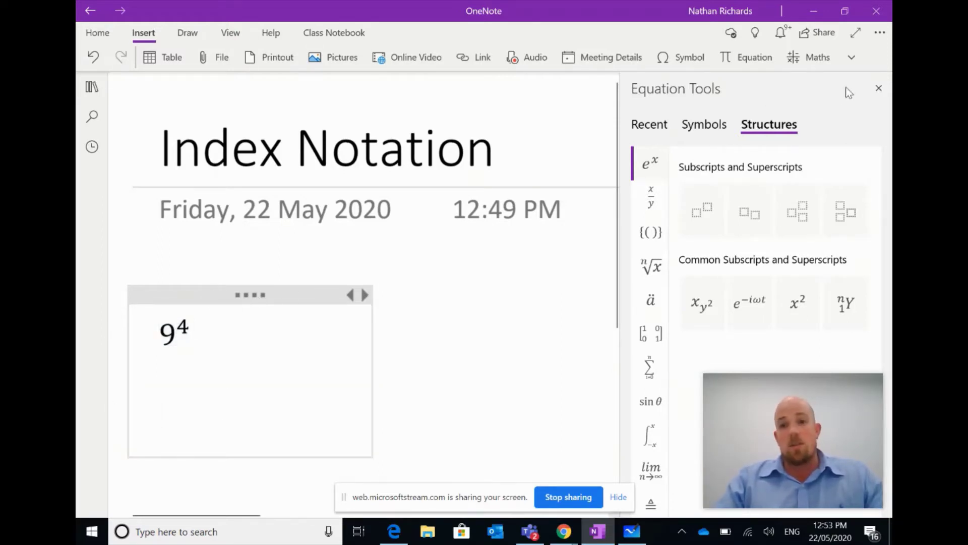
left_click(877, 89)
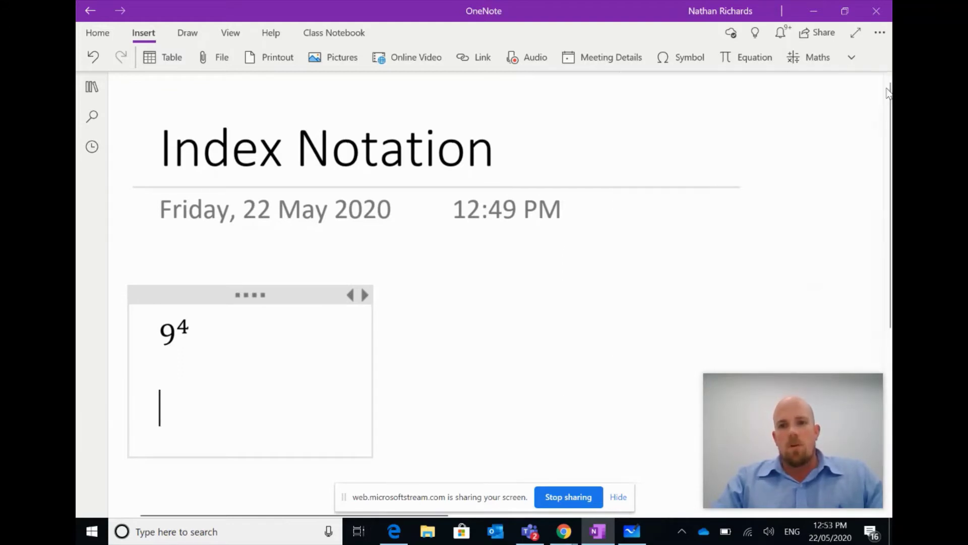
left_click_drag(234, 296, 284, 295)
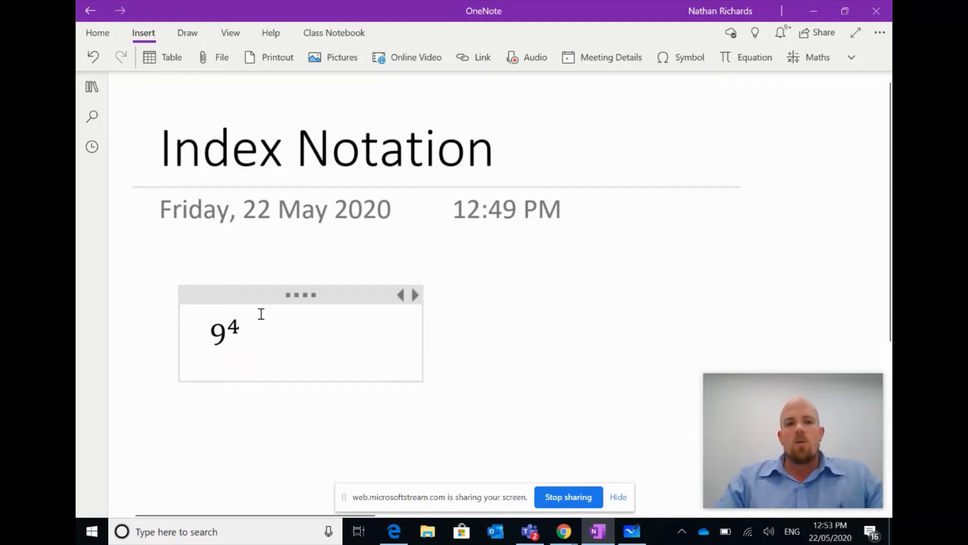
Step: Select 9⁴ and evaluate it in the Maths pane as 6561, showing the solution steps
left_click(246, 336)
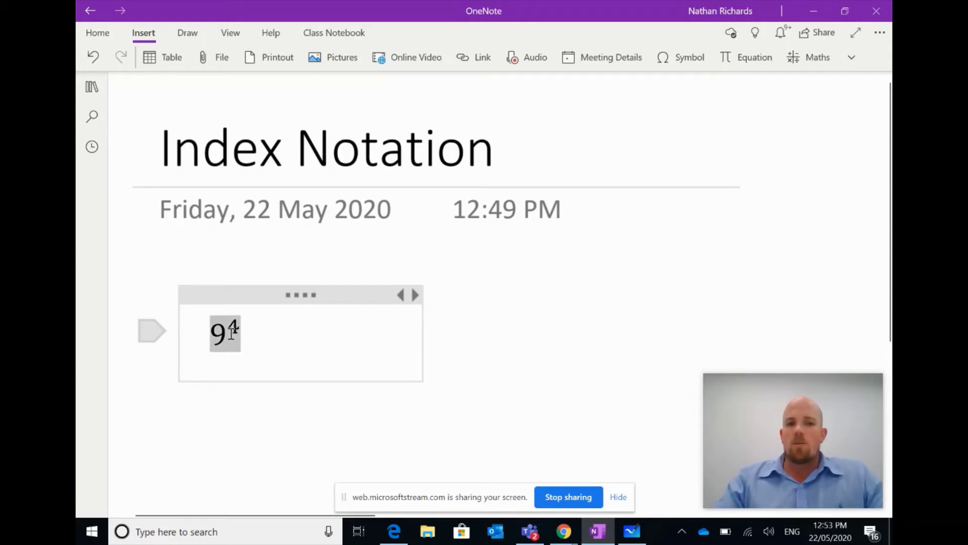
left_click_drag(258, 336, 191, 334)
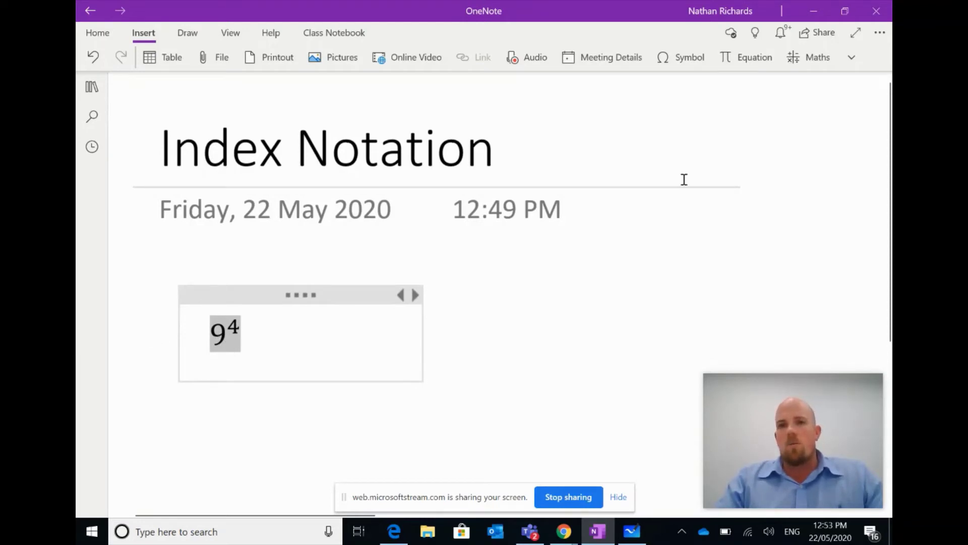
left_click(807, 59)
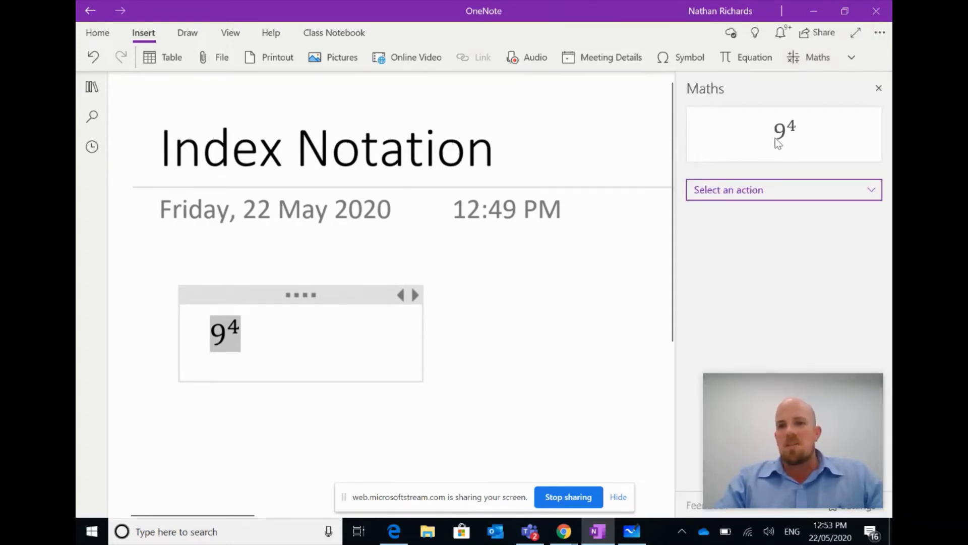
left_click(769, 196)
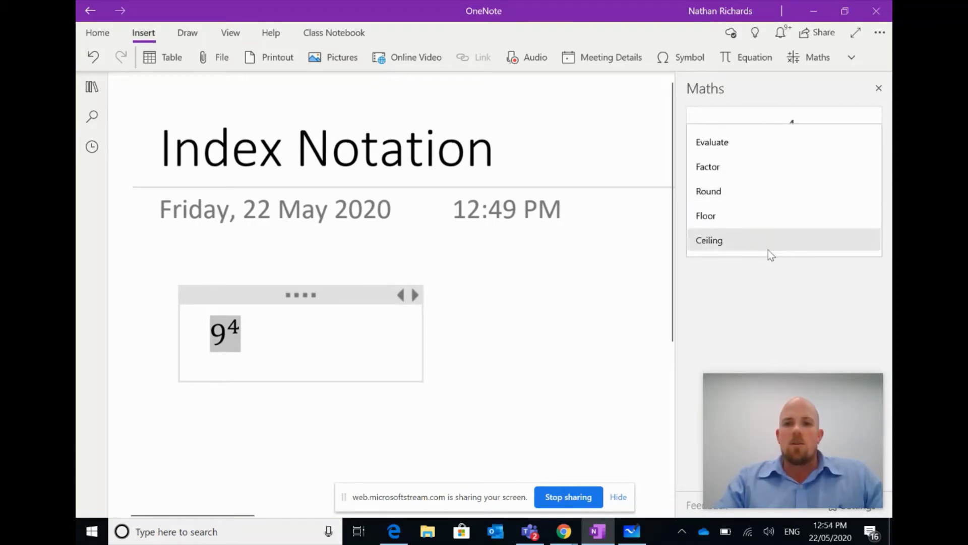
left_click(735, 142)
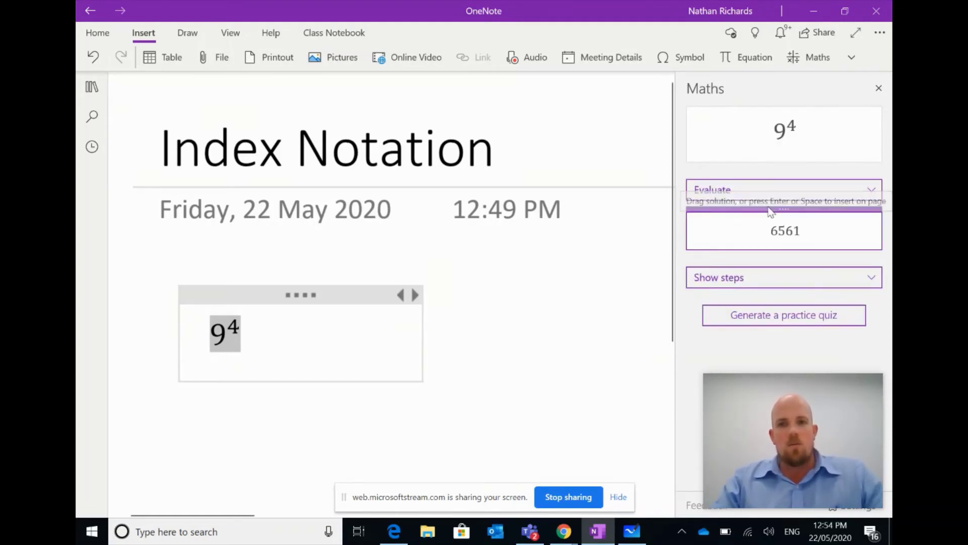
left_click(720, 278)
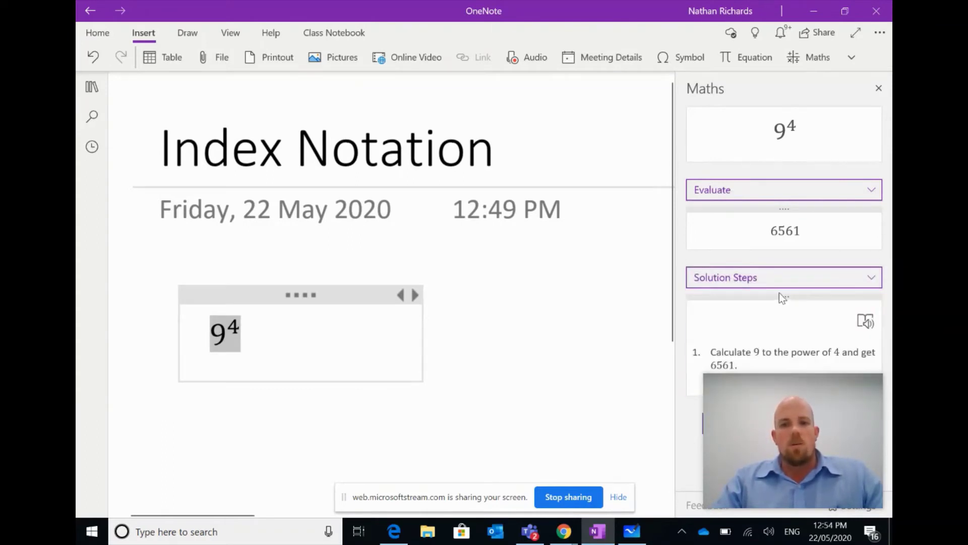
left_click_drag(807, 390, 160, 400)
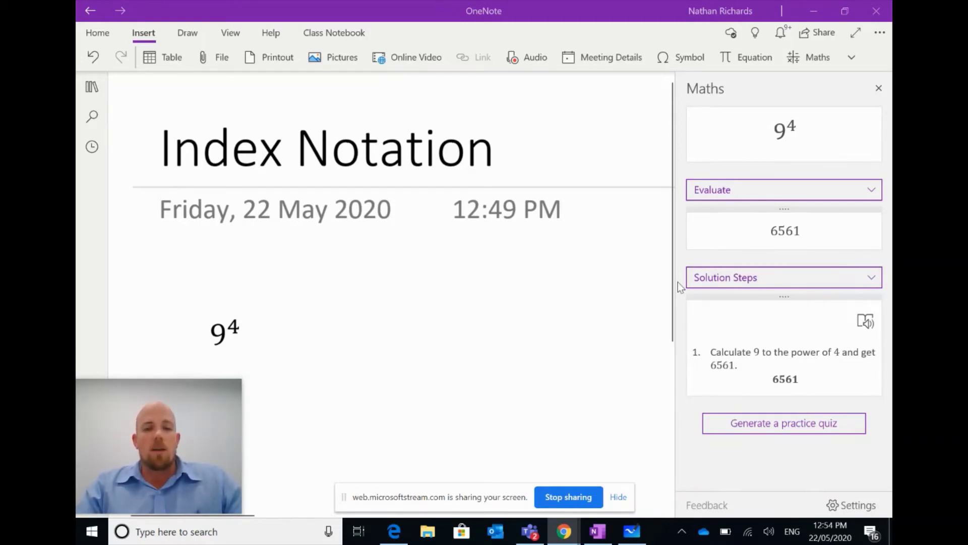
Step: Generate a 5-question practice quiz from 9⁴ and embed its Forms link on the page
left_click(776, 423)
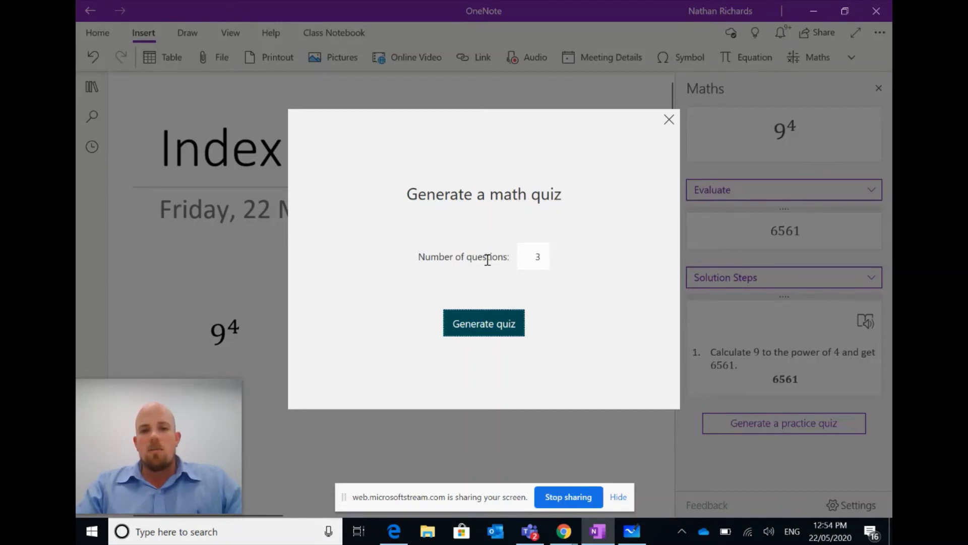
double_click(538, 256)
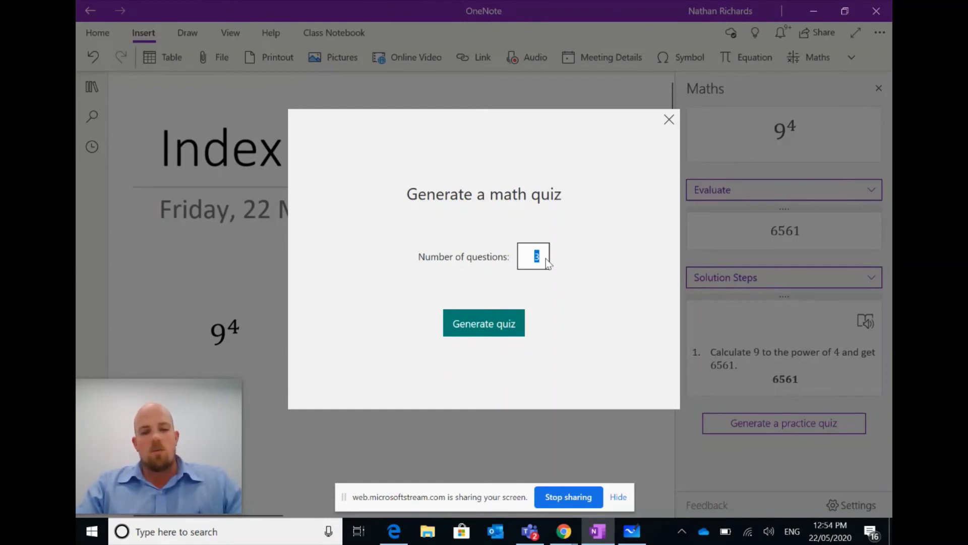
type("5")
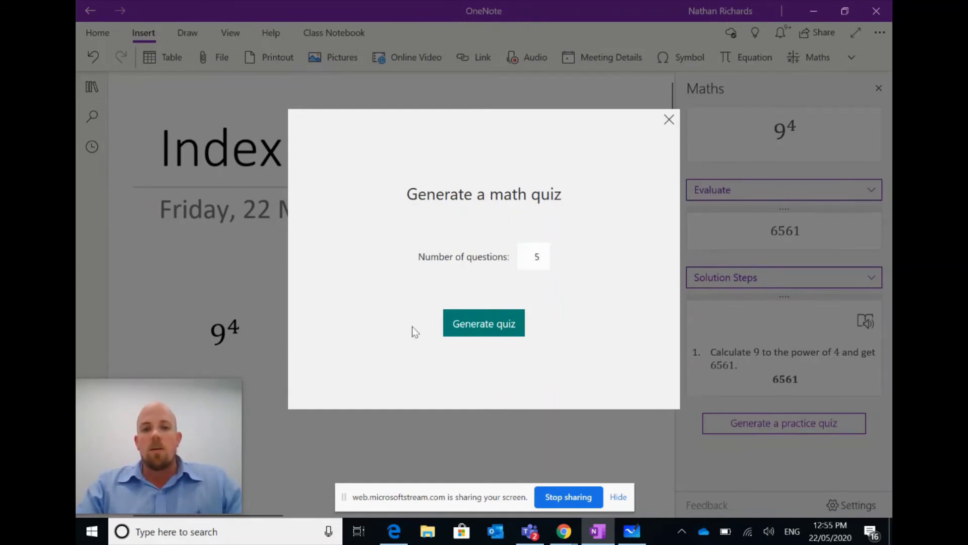
left_click(487, 330)
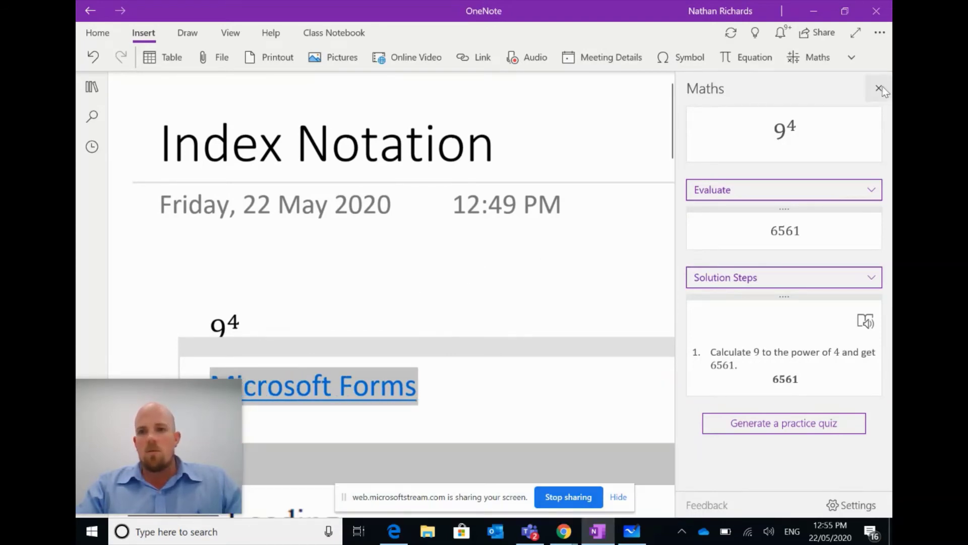
Step: Close the Maths pane and scroll to the embedded practice quiz
left_click(879, 88)
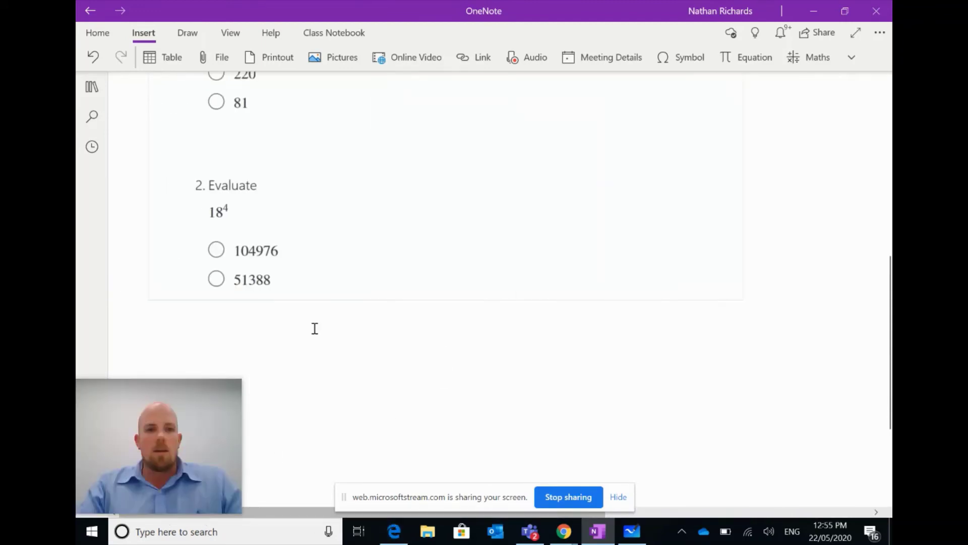
scroll(519, 231, "up", 5)
scroll(793, 201, "up", 3)
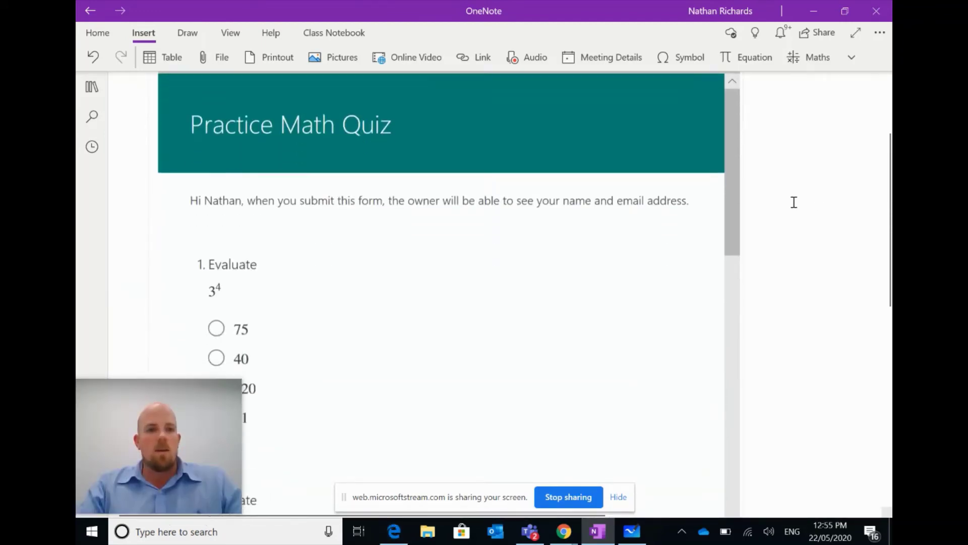
scroll(793, 202, "down", 3)
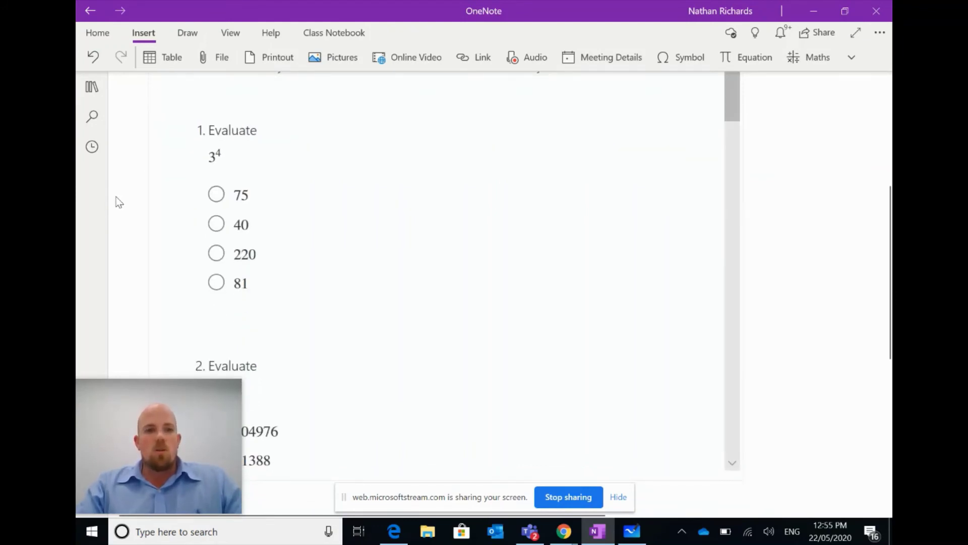
scroll(120, 183, "down", 1)
Step: Answer the quiz questions with 81, 369701, 729339 and 37, then submit it
left_click(217, 217)
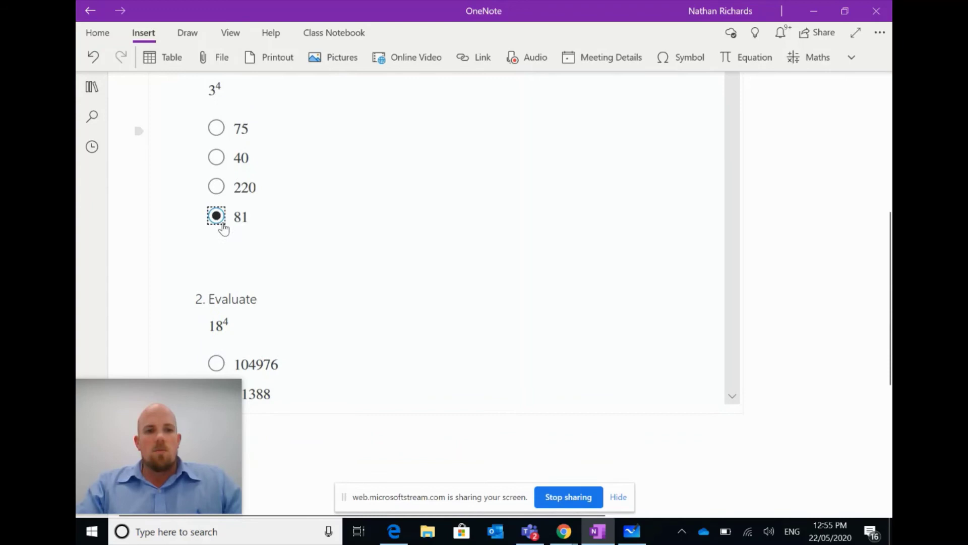
scroll(222, 227, "down", 7)
left_click(216, 206)
scroll(229, 222, "down", 4)
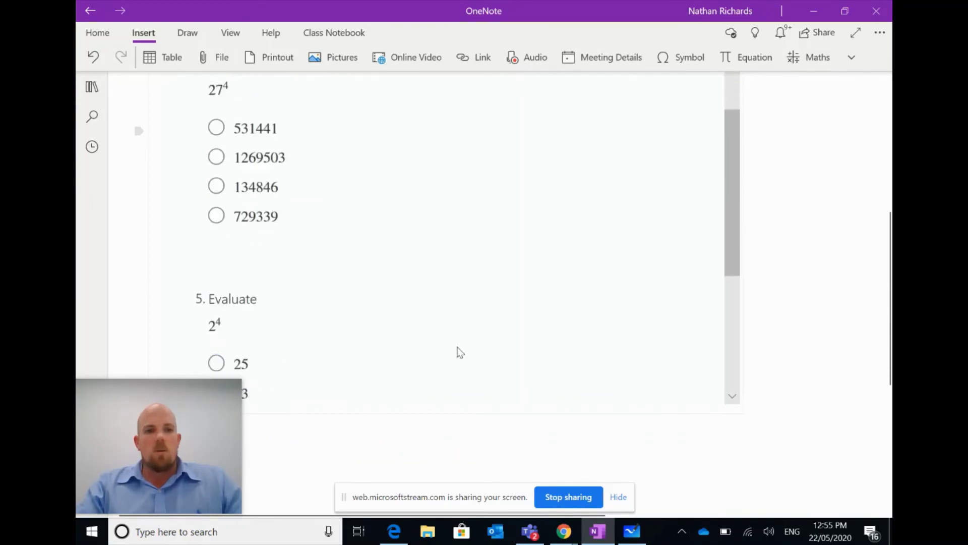
left_click(216, 204)
scroll(248, 272, "down", 5)
scroll(235, 232, "up", 6)
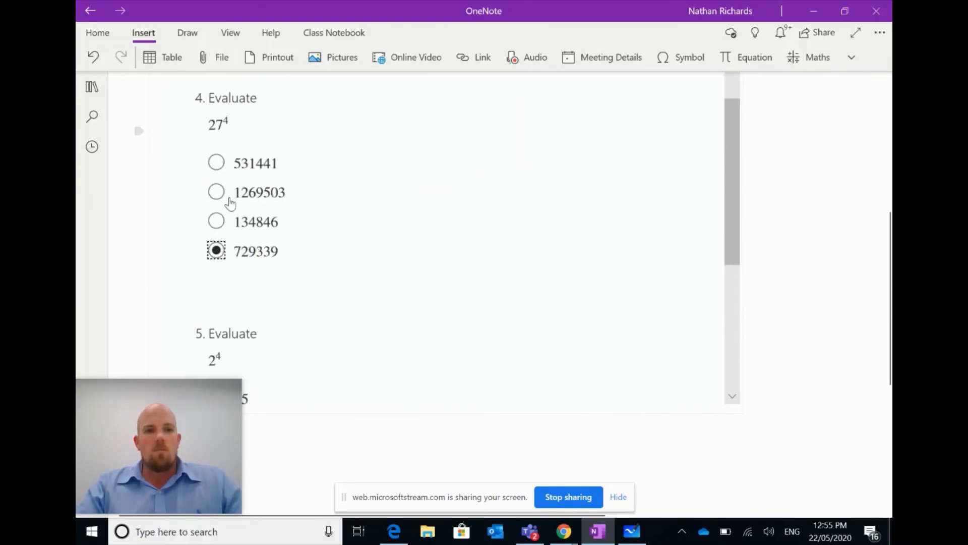
scroll(230, 212, "down", 3)
left_click(217, 252)
scroll(469, 283, "down", 3)
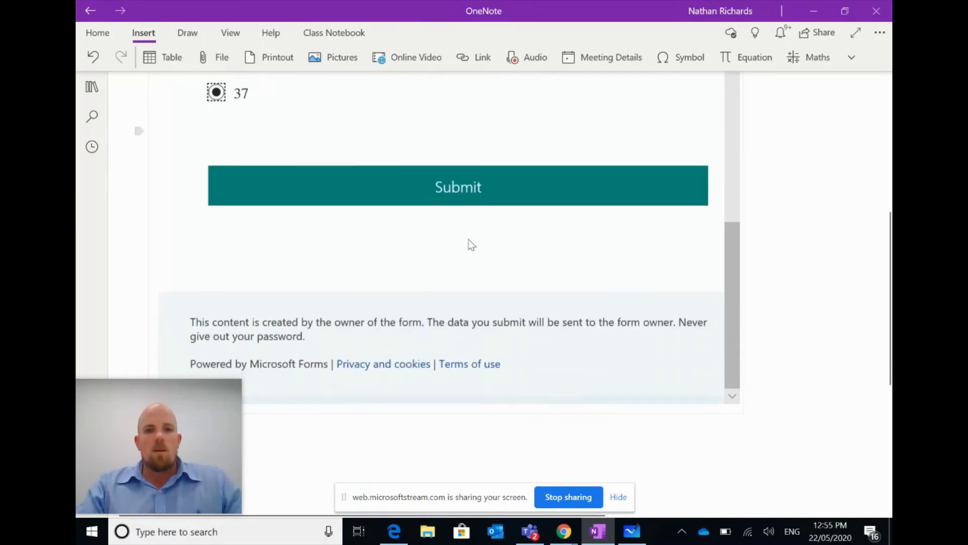
left_click(473, 195)
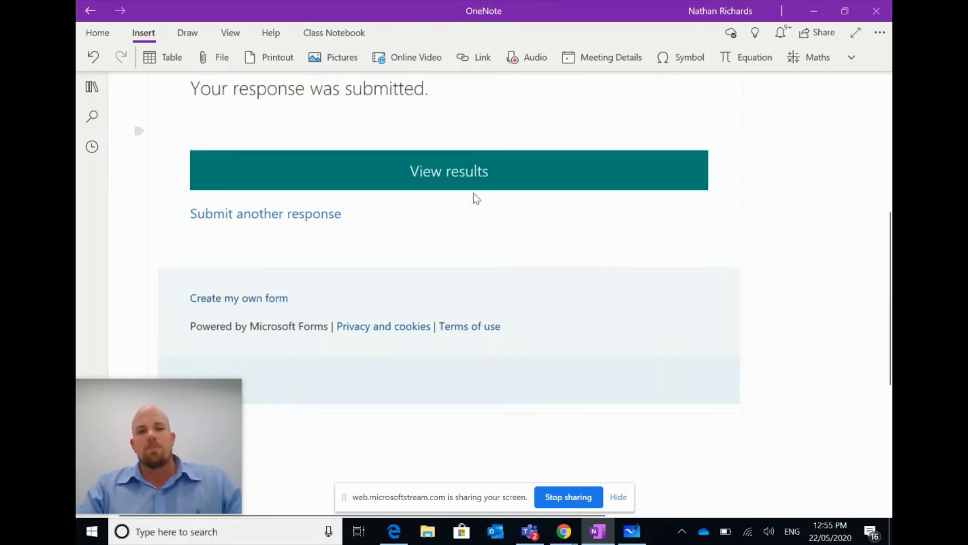
Step: View the quiz results showing a 20% score and scroll through the marked answers
scroll(454, 186, "up", 3)
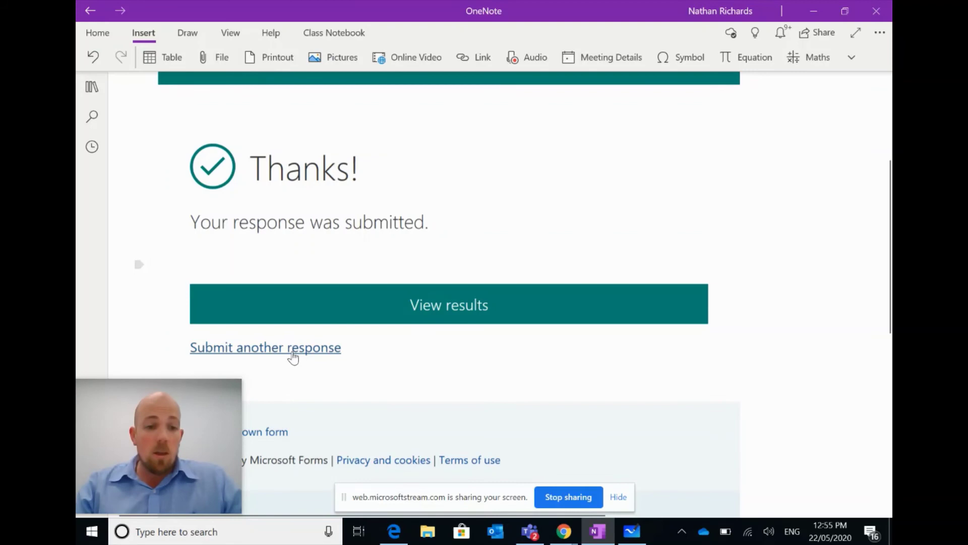
left_click(438, 303)
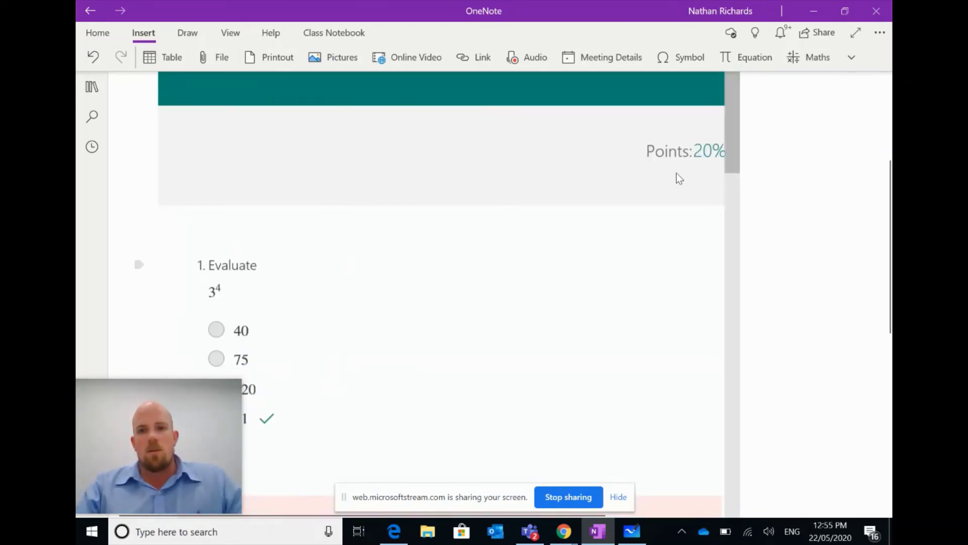
scroll(474, 227, "down", 3)
scroll(489, 222, "down", 8)
scroll(489, 222, "up", 10)
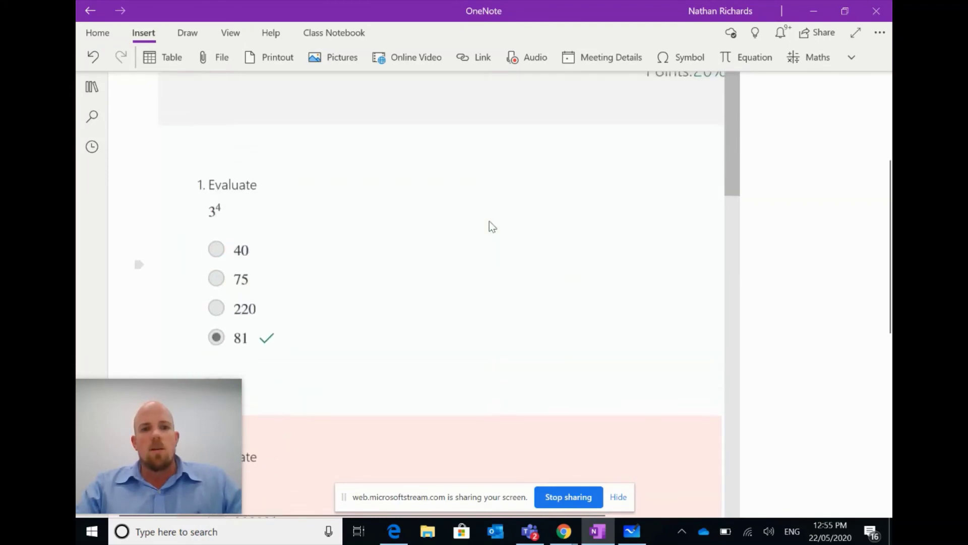
scroll(489, 222, "down", 15)
scroll(491, 225, "down", 5)
scroll(492, 226, "up", 20)
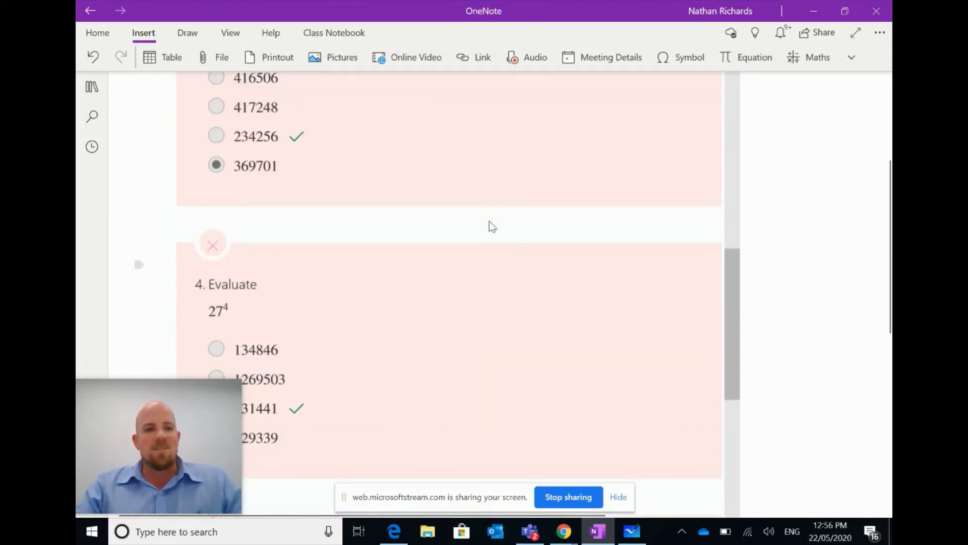
scroll(454, 158, "up", 4)
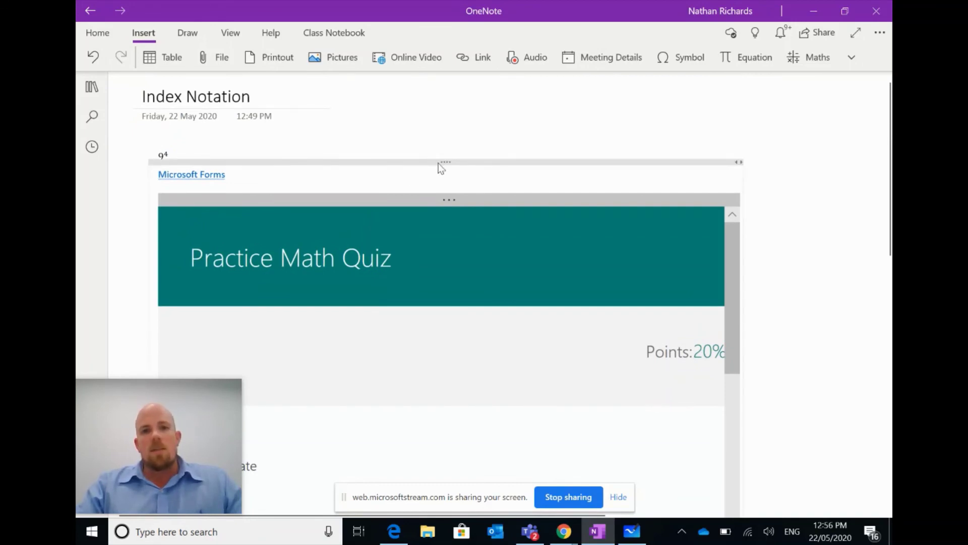
Step: Shift the quiz and Forms link container slightly left under 9⁴, then deselect it
left_click_drag(439, 166, 427, 163)
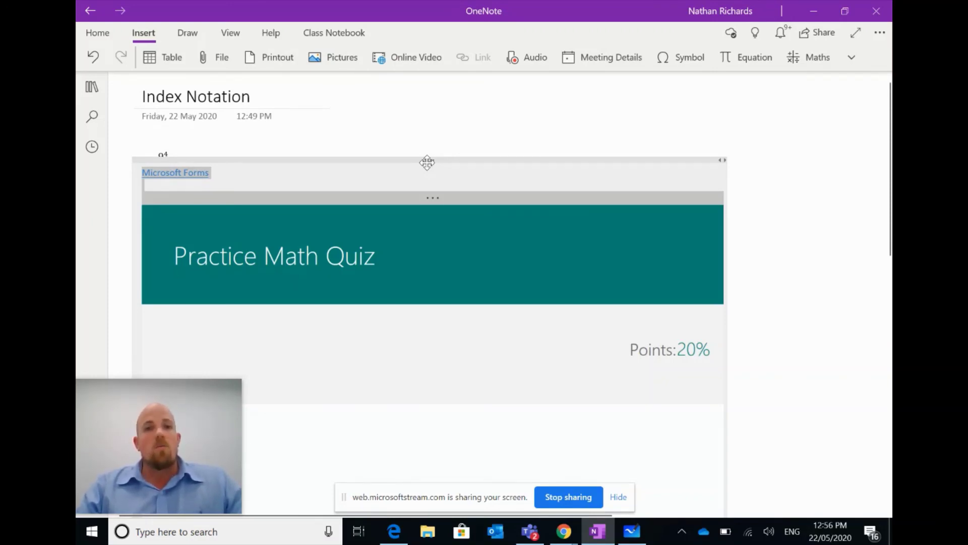
left_click(795, 212)
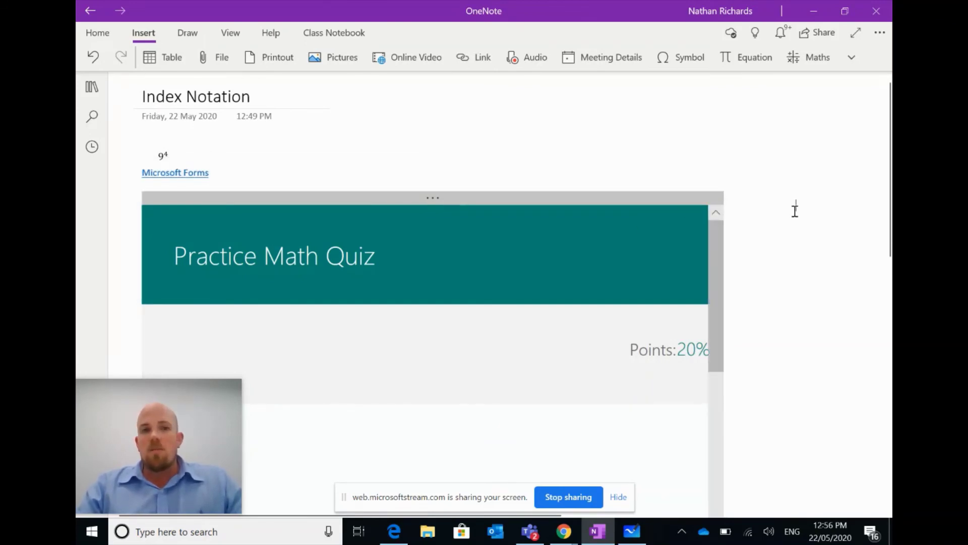